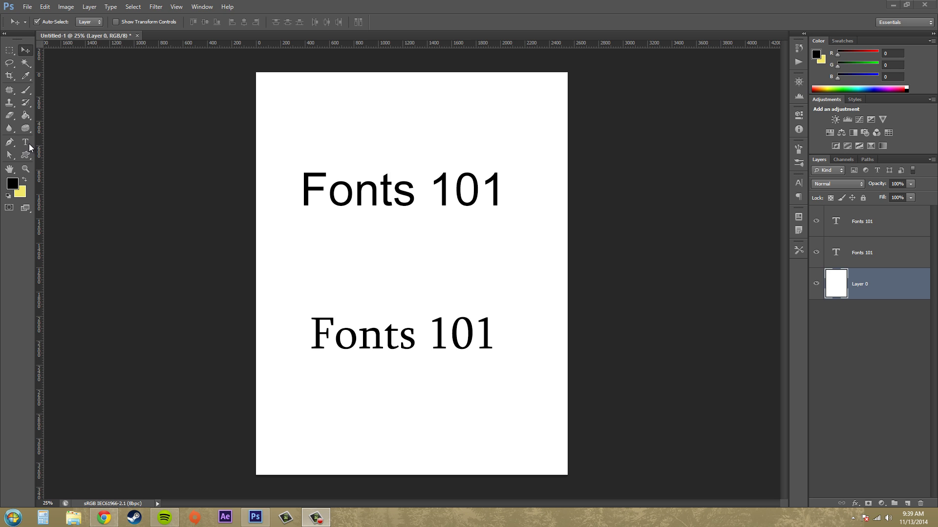
# - Switch to the Horizontal Type tool to work on the page text
pyautogui.click(26, 142)
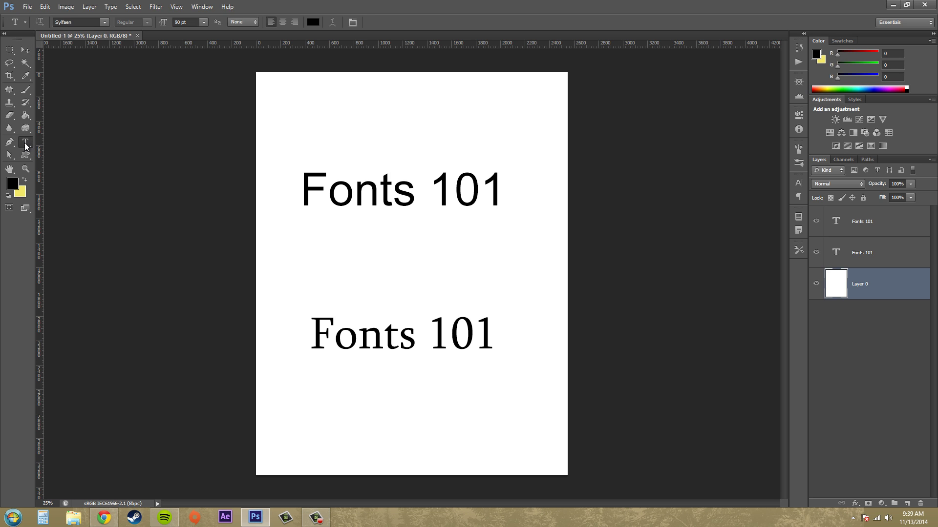
# - Try Bold Italic on the top Arial 'Fonts 101' line, then revert it to Regular
pyautogui.click(320, 195)
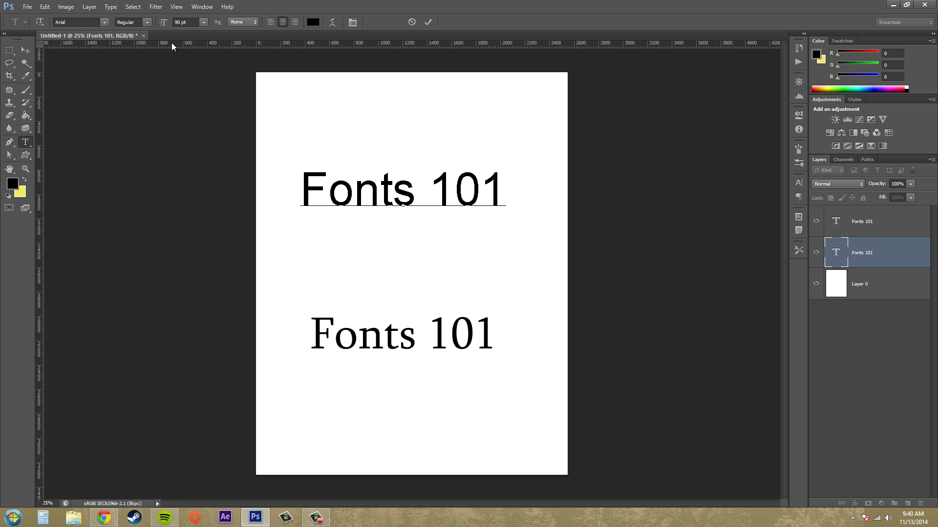
pyautogui.click(147, 22)
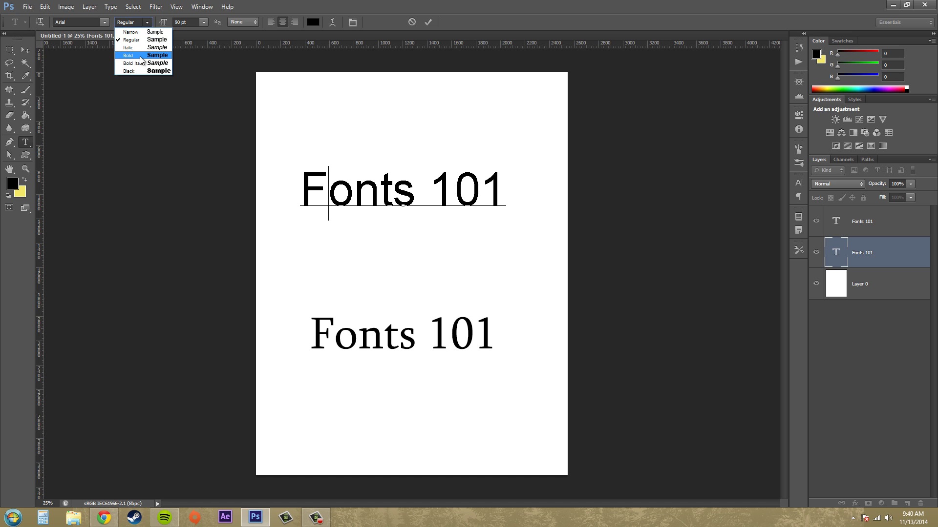
pyautogui.click(144, 63)
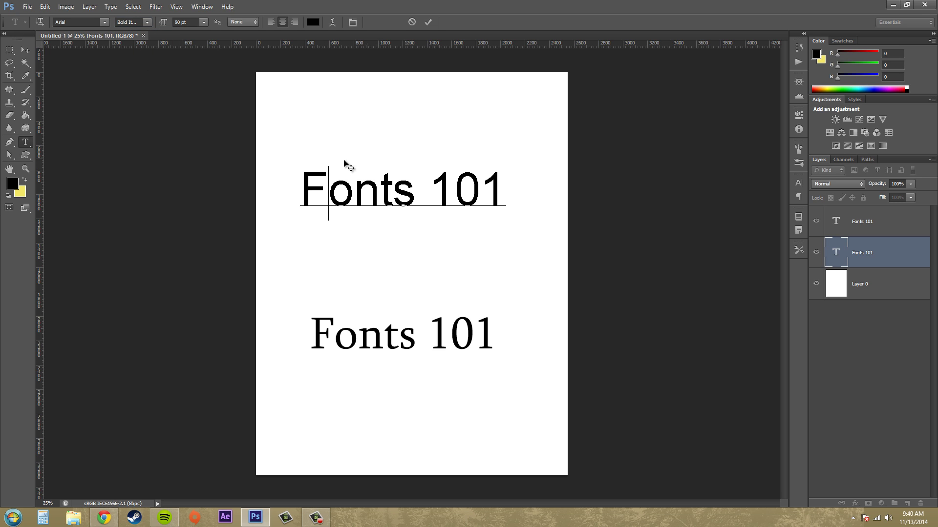
pyautogui.moveTo(293, 176); pyautogui.dragTo(542, 198)
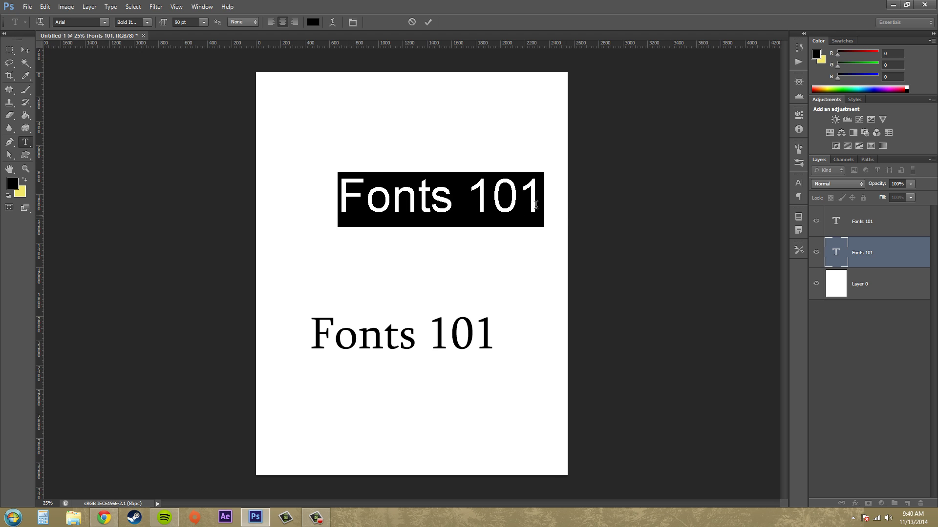
pyautogui.click(147, 23)
pyautogui.click(146, 65)
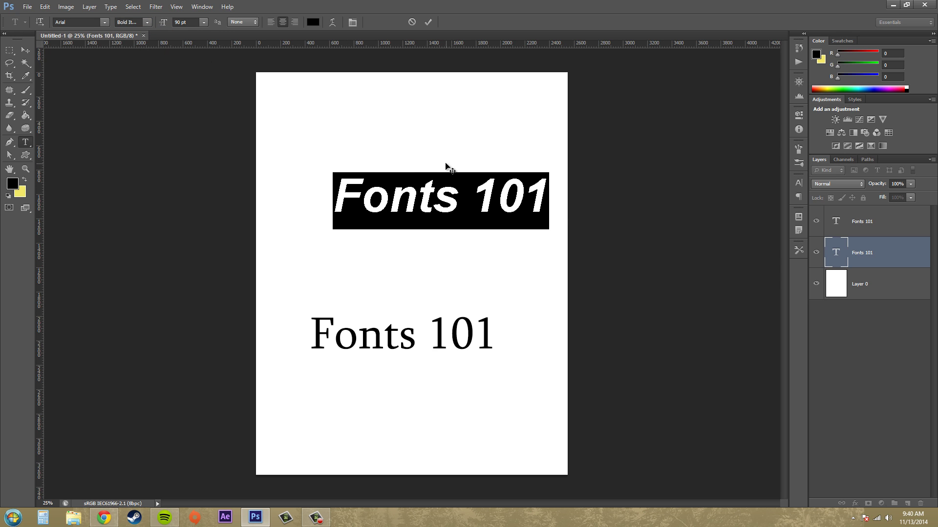
pyautogui.click(147, 22)
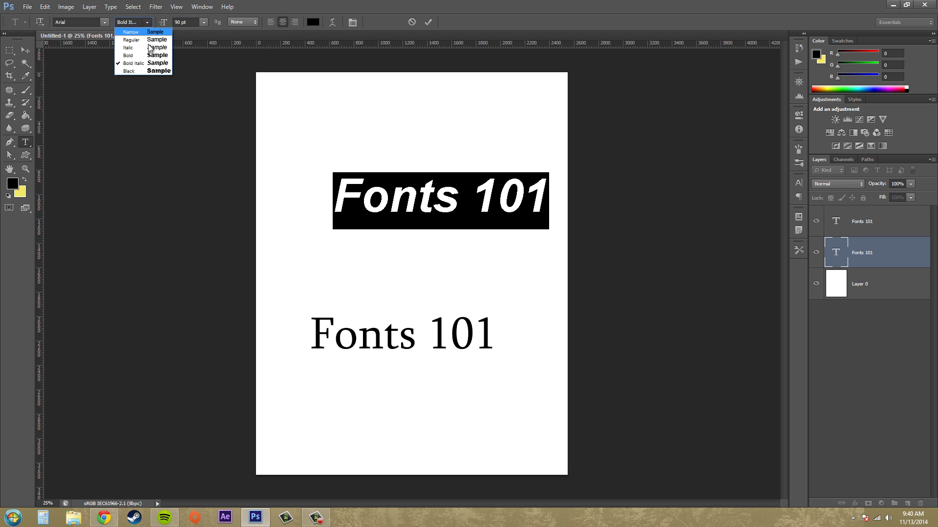
pyautogui.click(148, 40)
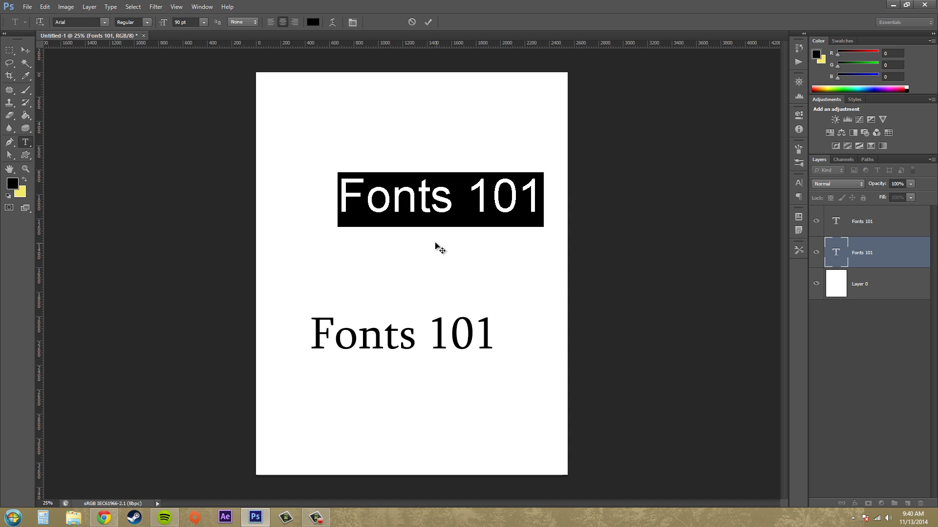
# - Shift the top 'Fonts 101' line slightly upward, leaving the font style unchanged
pyautogui.click(451, 195)
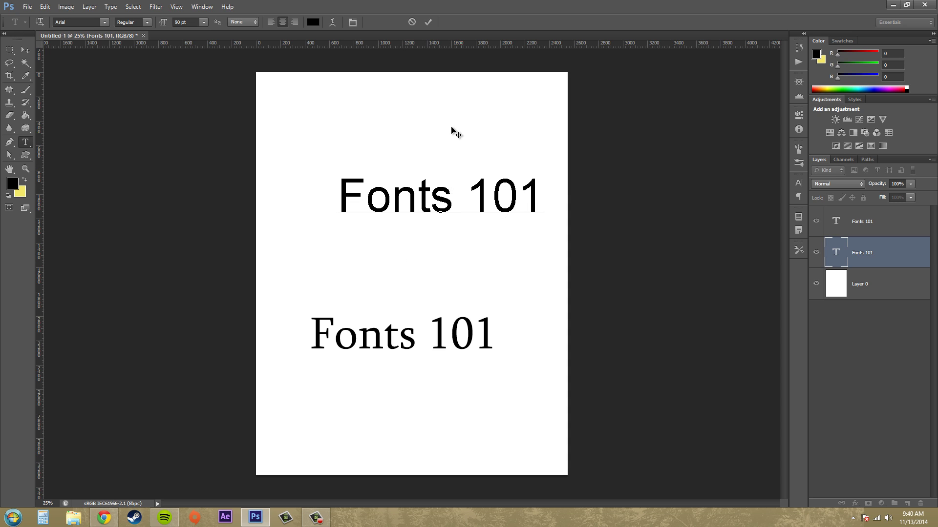
pyautogui.moveTo(452, 128); pyautogui.dragTo(427, 124)
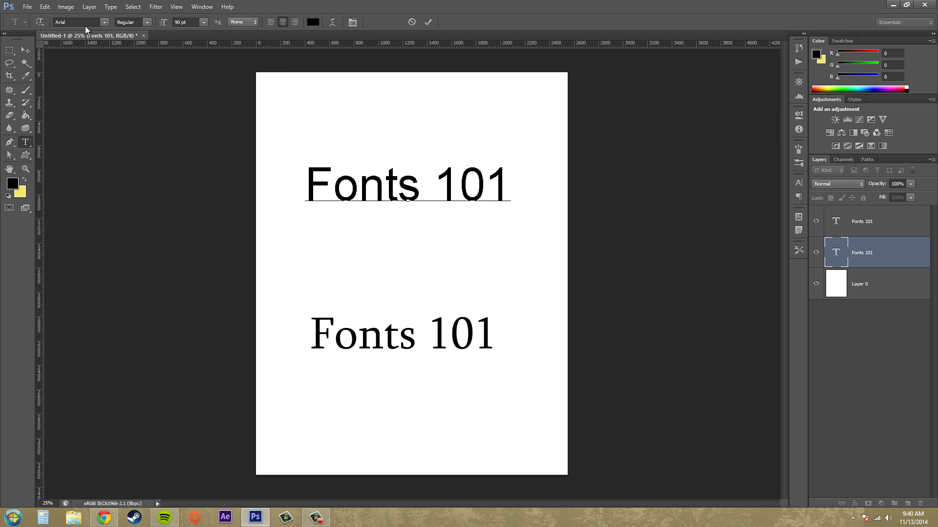
pyautogui.click(147, 22)
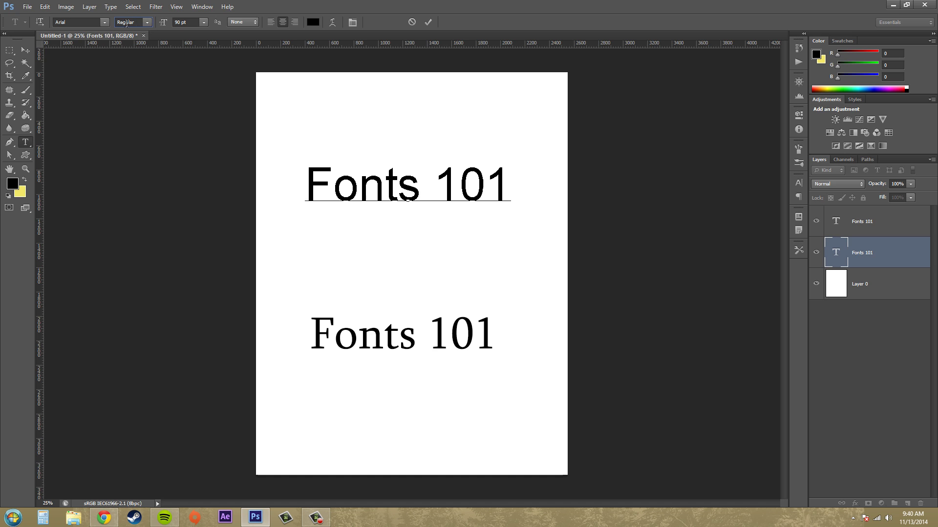
pyautogui.click(146, 22)
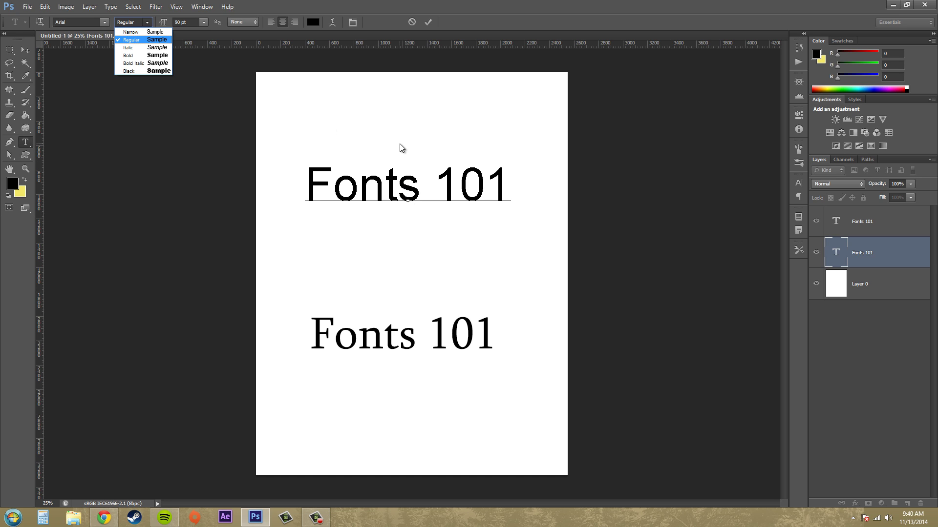
pyautogui.press('Escape')
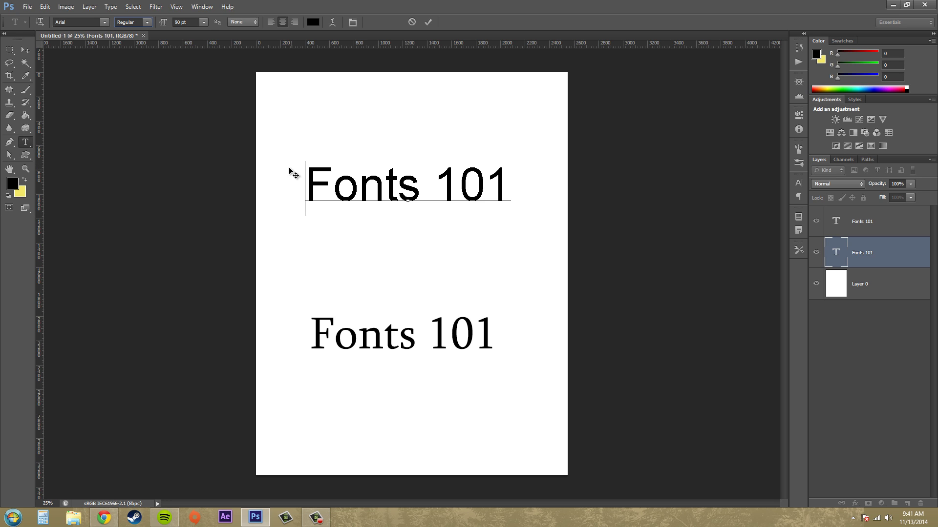
# - Commit the top 'Fonts 101' text edits with the Move tool
pyautogui.click(27, 53)
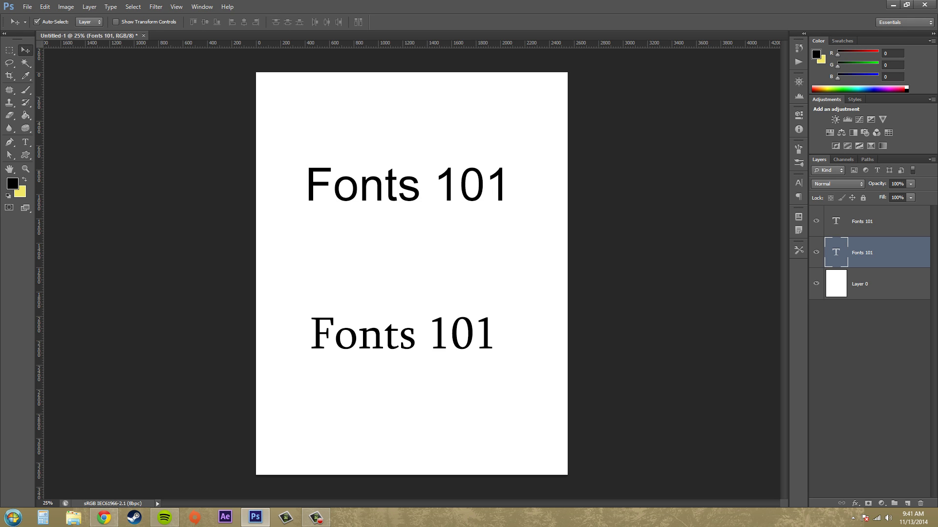
pyautogui.hotkey('alt', 'Tab')
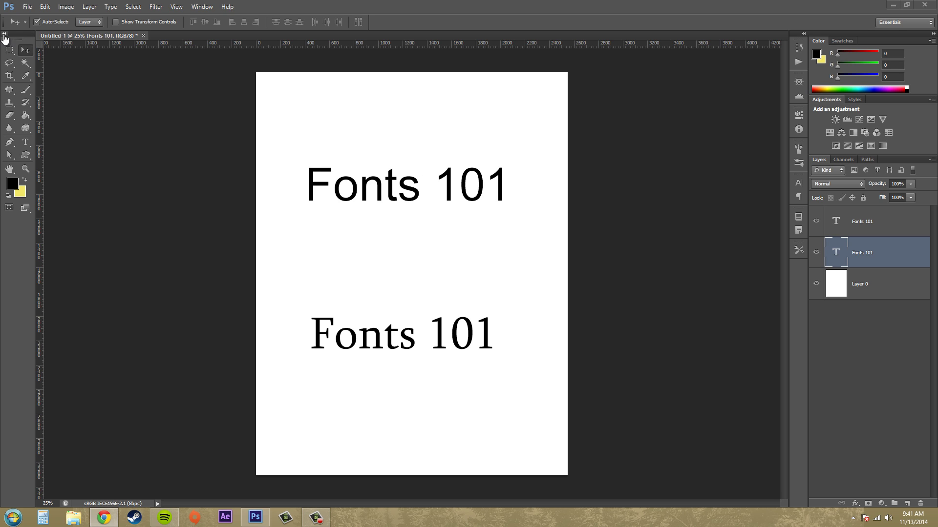
pyautogui.click(395, 198)
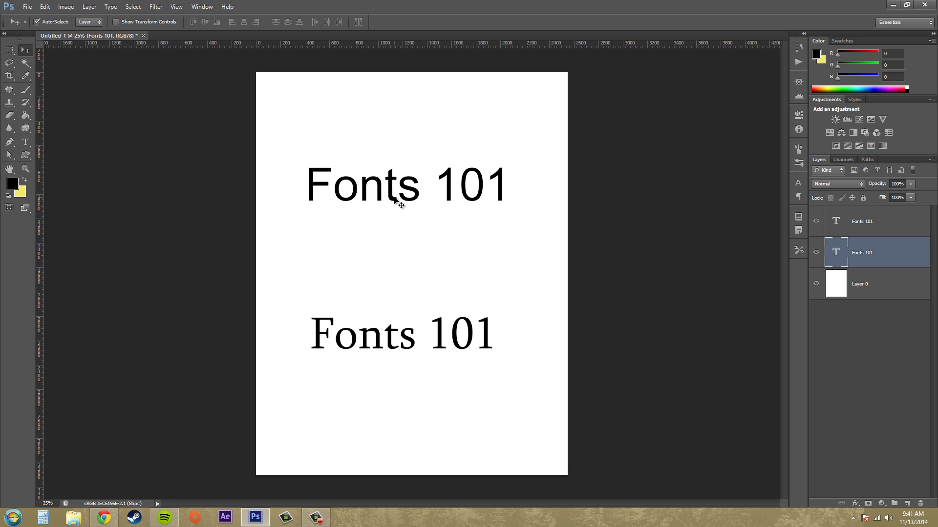
pyautogui.click(25, 143)
pyautogui.click(421, 191)
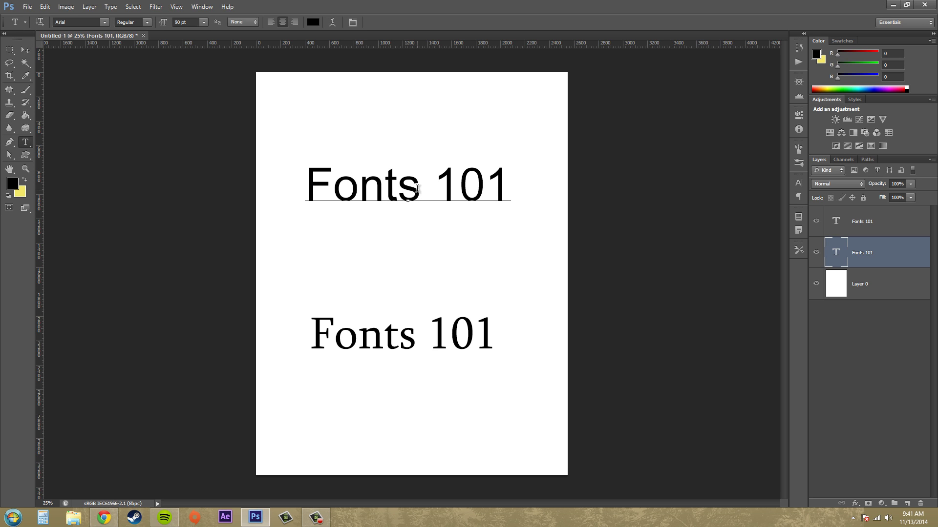
pyautogui.click(25, 50)
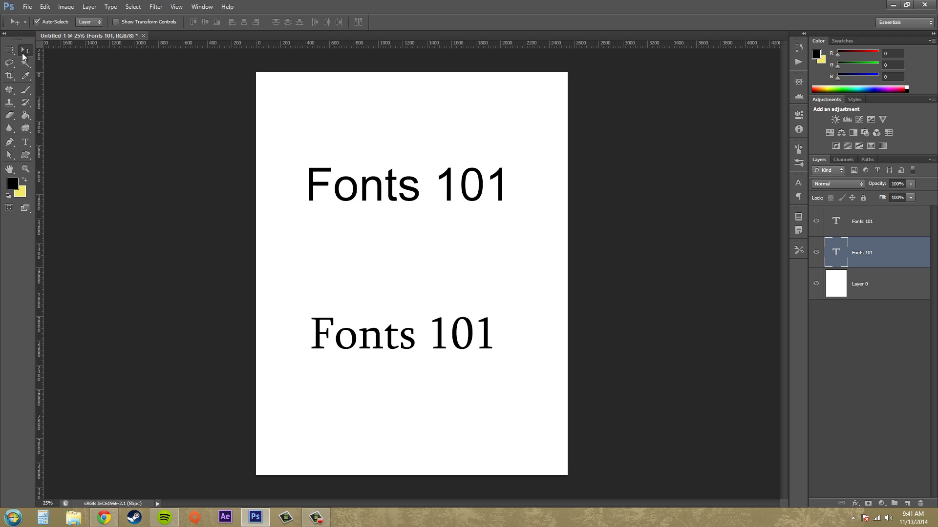
pyautogui.click(443, 339)
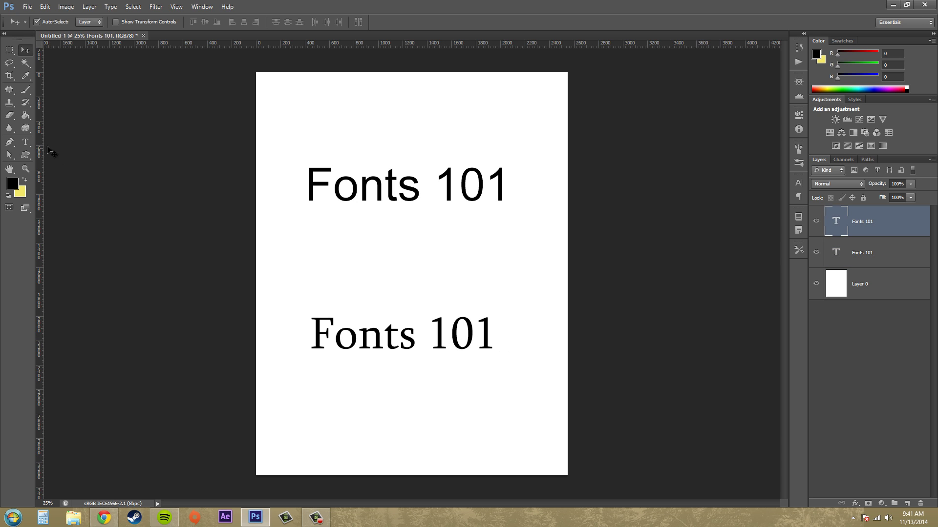
pyautogui.click(25, 142)
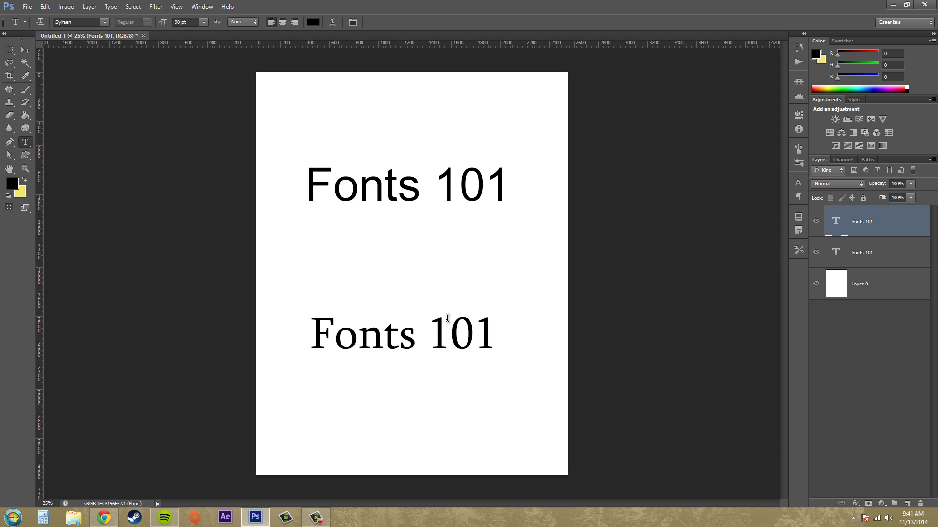
pyautogui.click(358, 333)
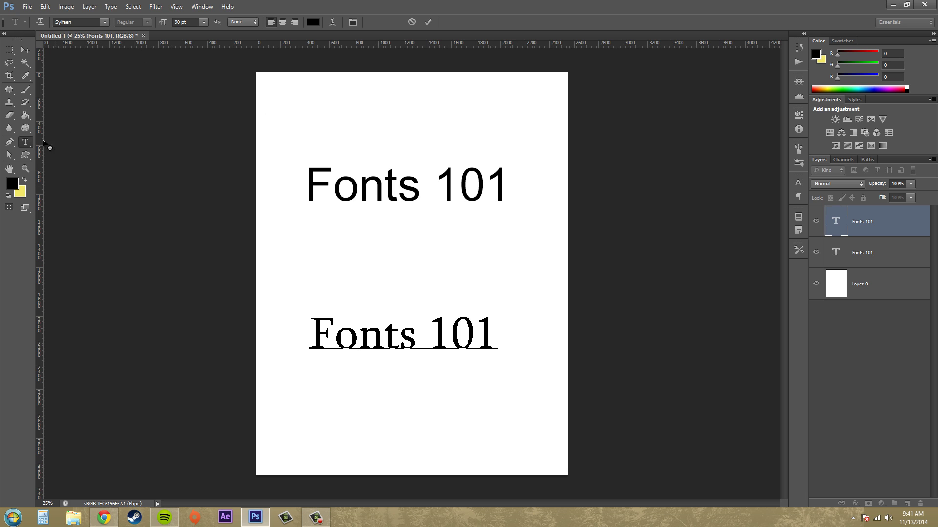
pyautogui.click(20, 54)
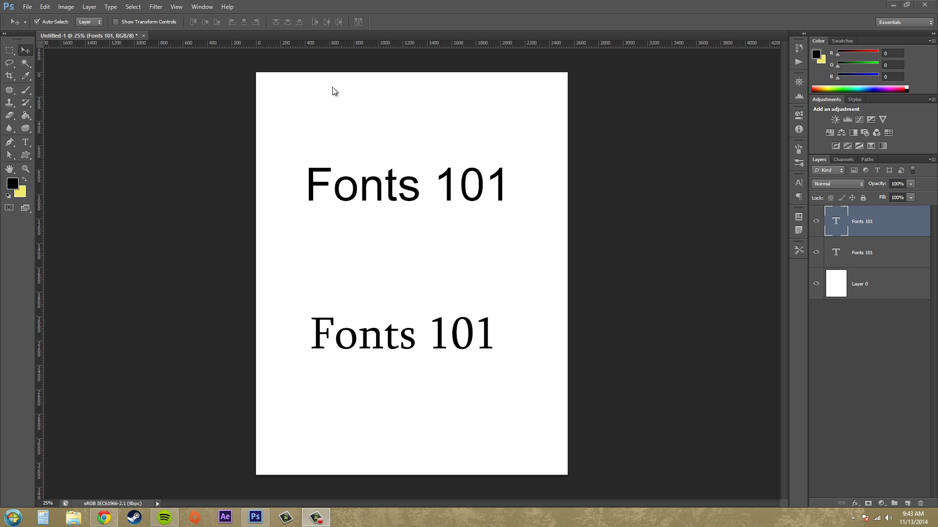
pyautogui.click(69, 73)
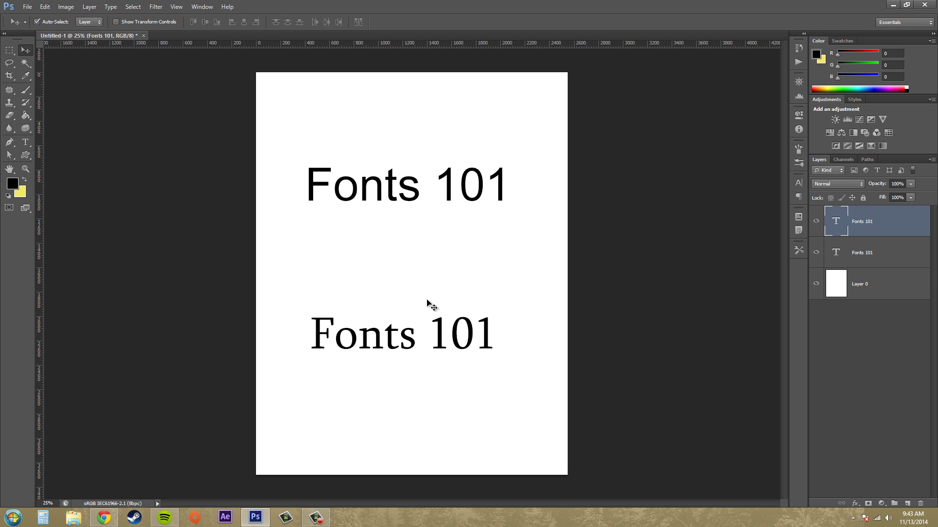
# - Raise the serif line under the top line, then add 'fonts 101' in Vivaldi, shifted left
pyautogui.moveTo(433, 324); pyautogui.dragTo(434, 241)
pyautogui.click(205, 180)
pyautogui.click(26, 142)
pyautogui.click(404, 342)
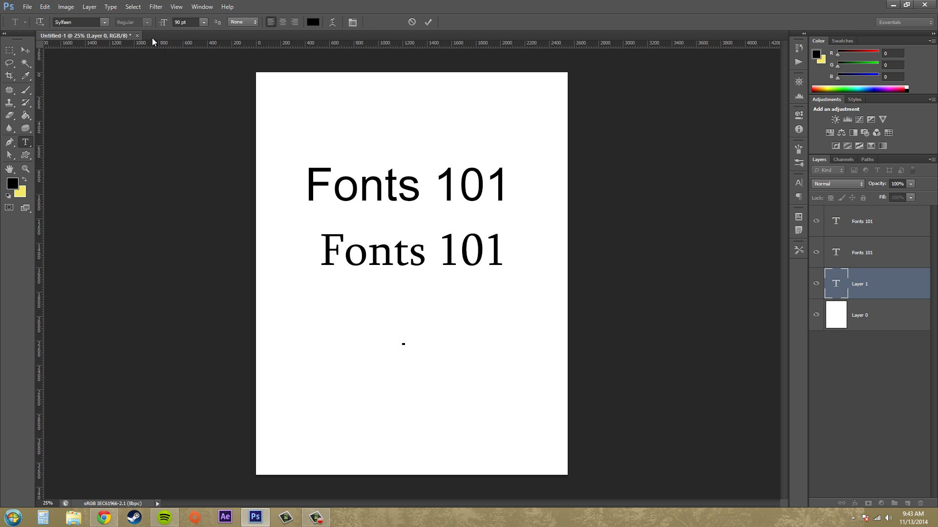
pyautogui.click(107, 22)
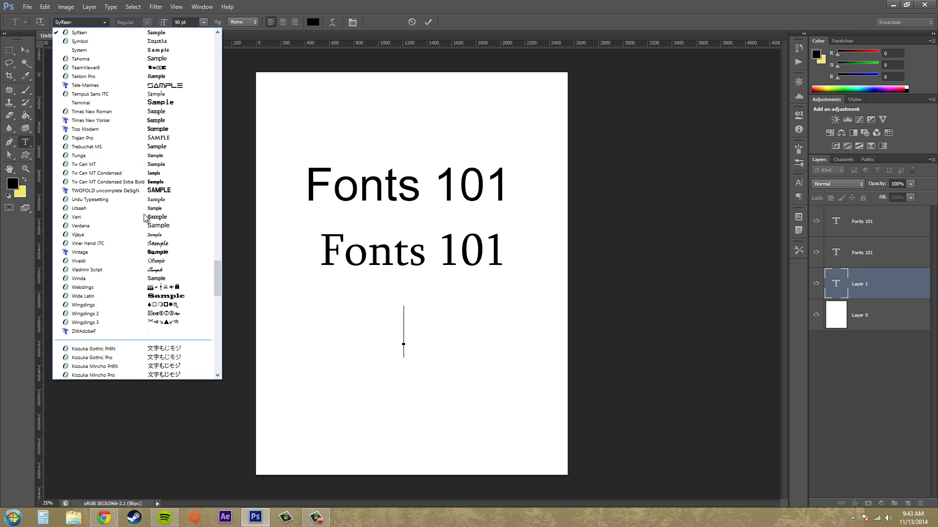
pyautogui.click(104, 261)
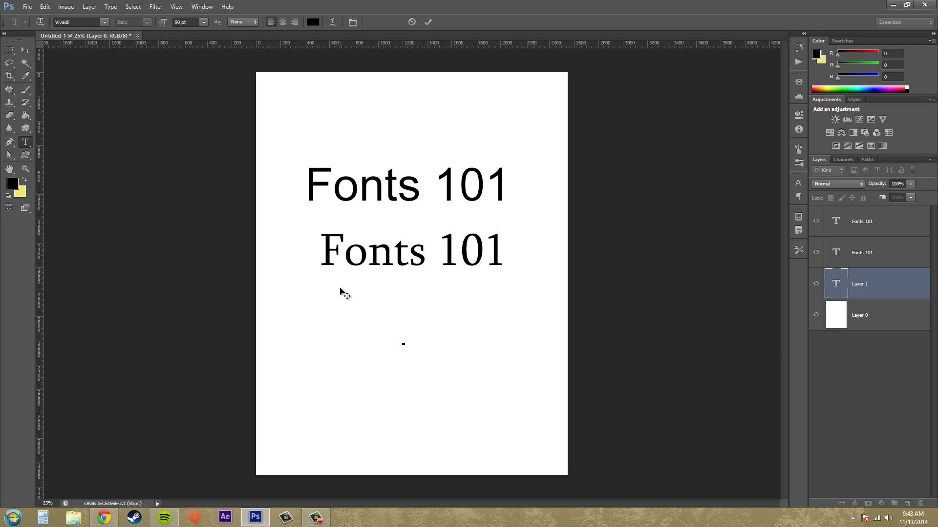
pyautogui.write('fonts 101')
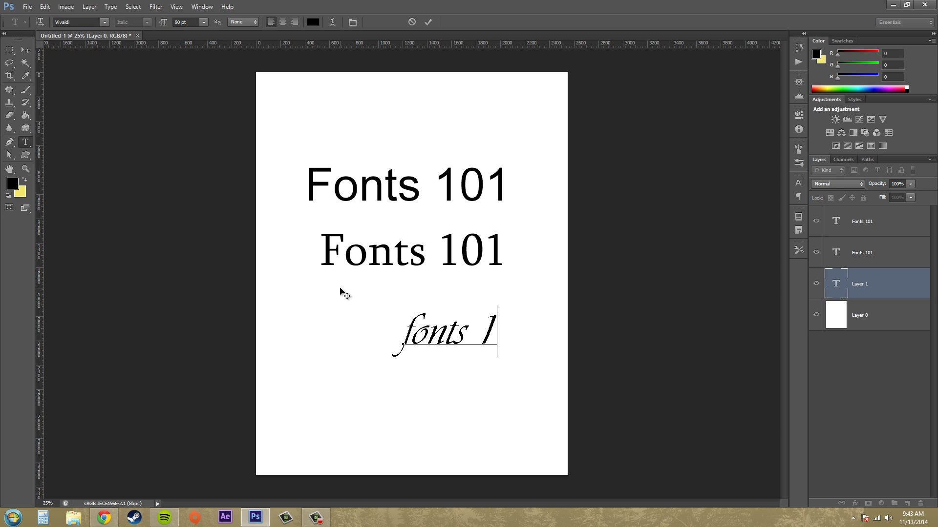
pyautogui.click(25, 50)
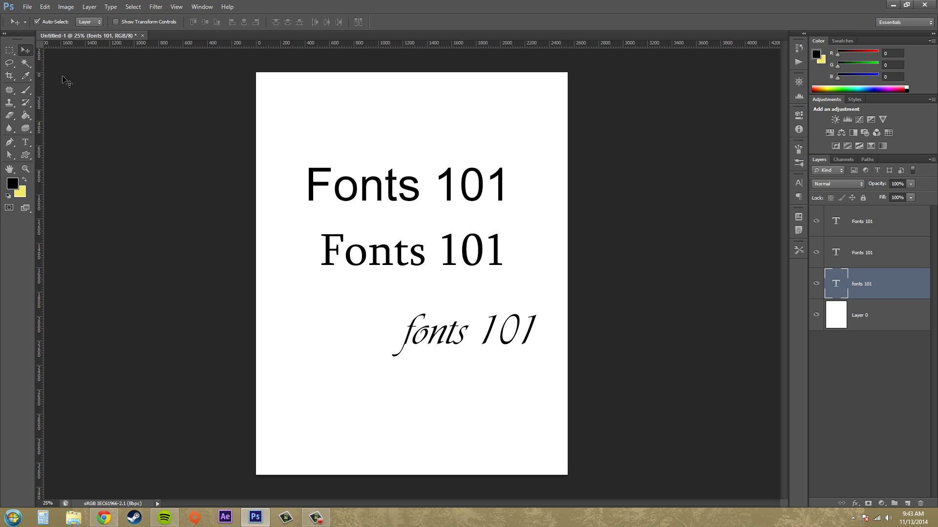
pyautogui.moveTo(455, 320); pyautogui.dragTo(384, 321)
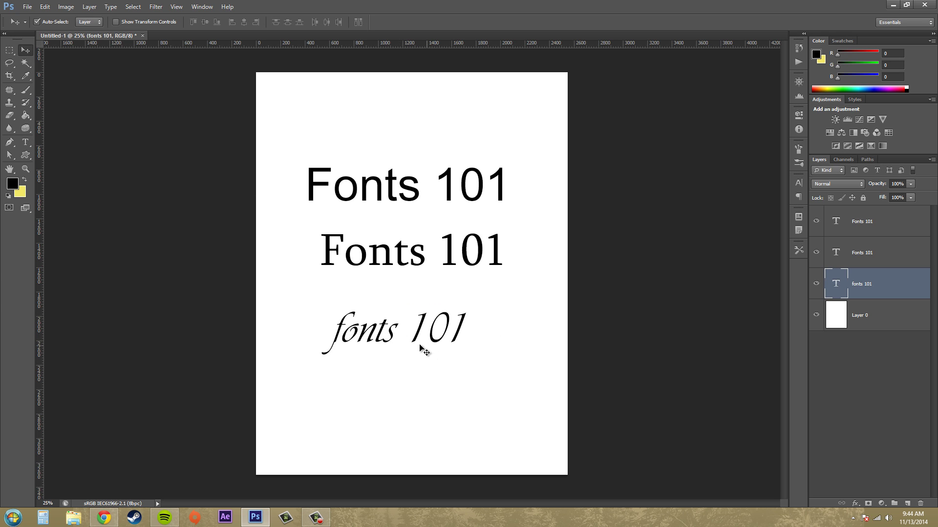
# - Type 'Fonts101' in Palace Script MT below the Vivaldi line
pyautogui.click(26, 141)
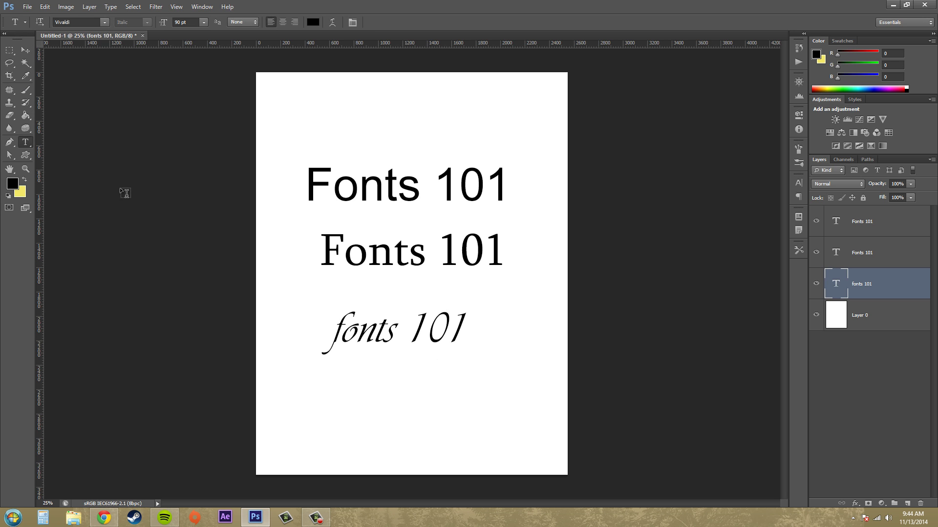
pyautogui.click(391, 376)
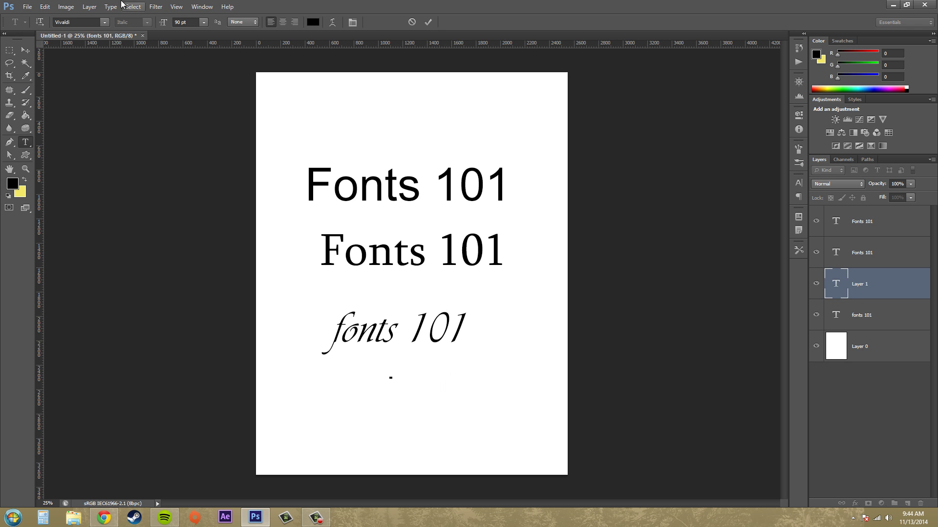
pyautogui.click(104, 22)
pyautogui.scroll(12, 133, 215)
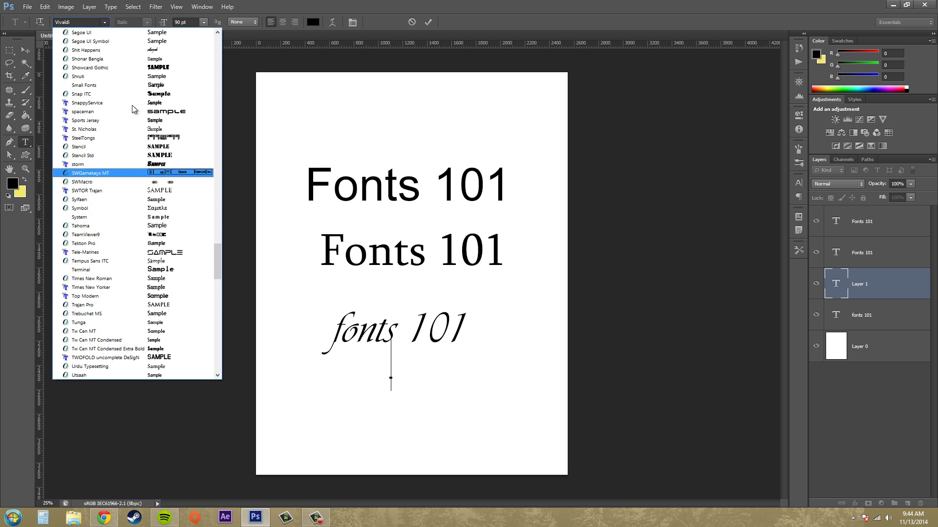
pyautogui.scroll(14, 154, 210)
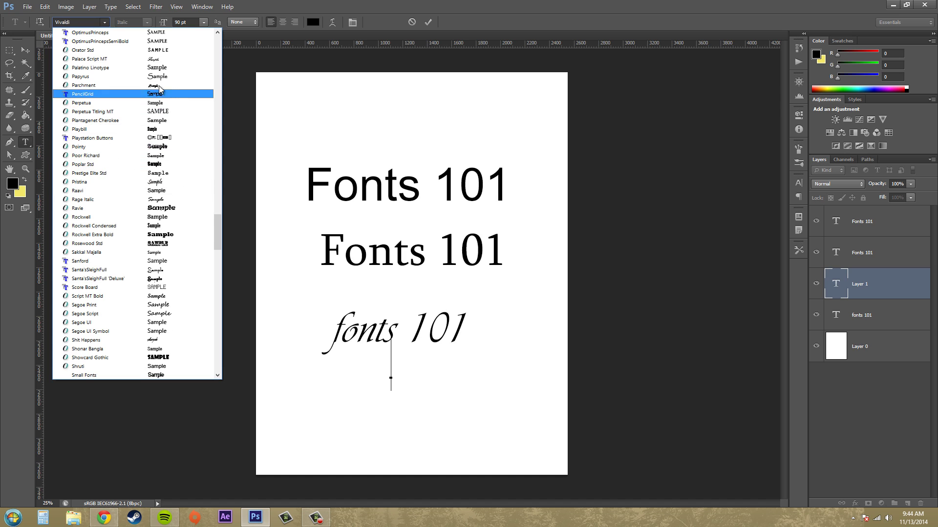
pyautogui.scroll(3, 152, 85)
pyautogui.click(146, 107)
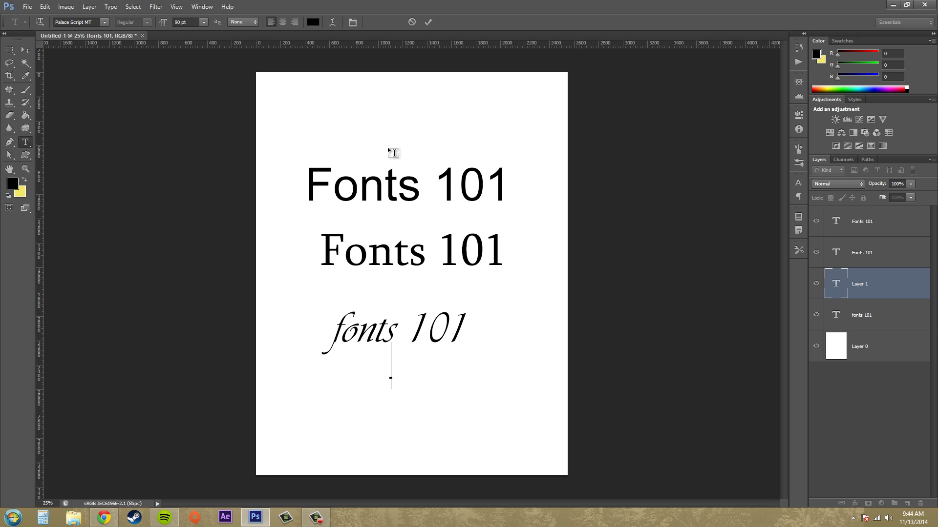
pyautogui.write('F')
pyautogui.press('BackSpace')
pyautogui.write('Fonts')
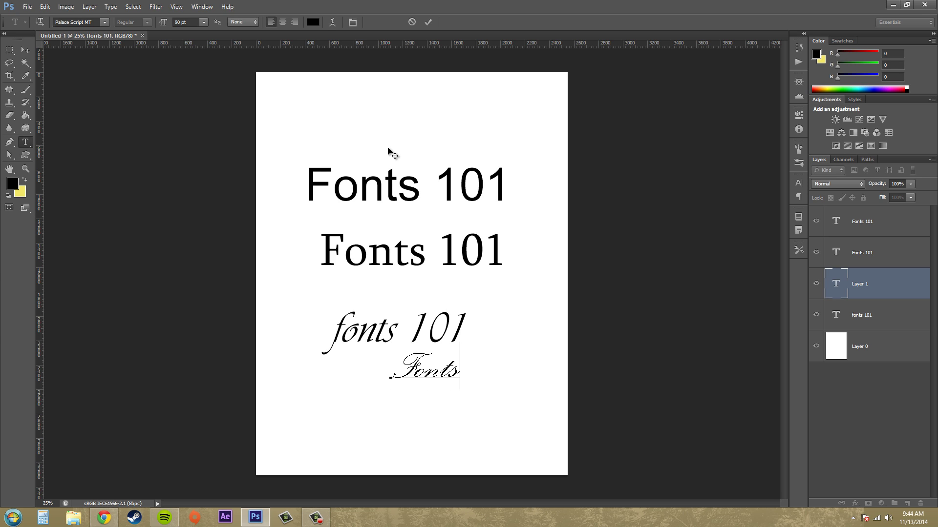
pyautogui.write('101')
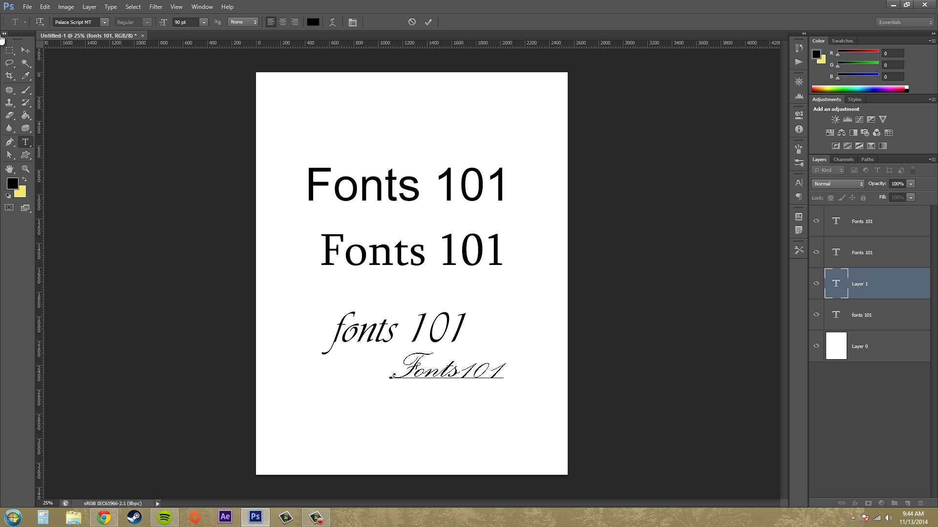
# - Commit the 'Fonts101' line and move it left under 'fonts 101'
pyautogui.click(23, 53)
pyautogui.click(449, 383)
pyautogui.moveTo(450, 383); pyautogui.dragTo(403, 379)
pyautogui.click(508, 388)
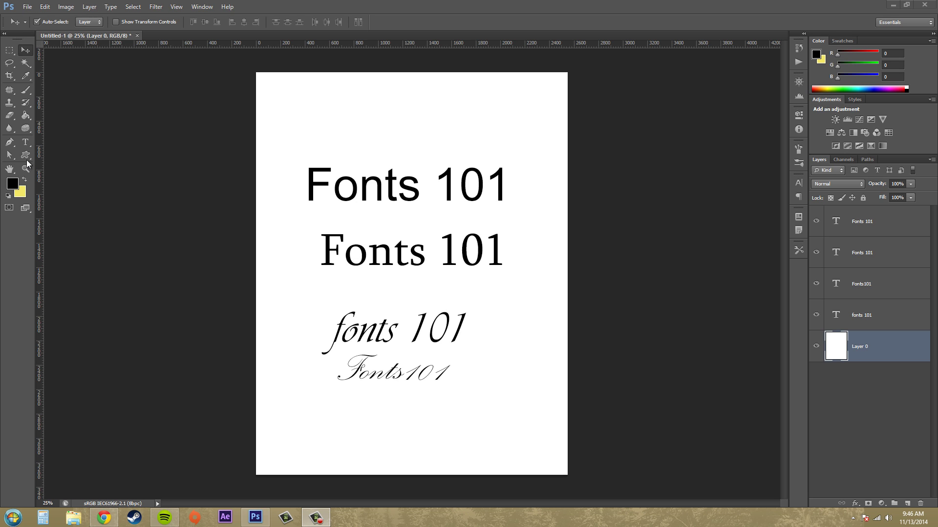
# - Select the serif, Vivaldi and Palace Script layers in turn
pyautogui.click(401, 192)
pyautogui.click(869, 313)
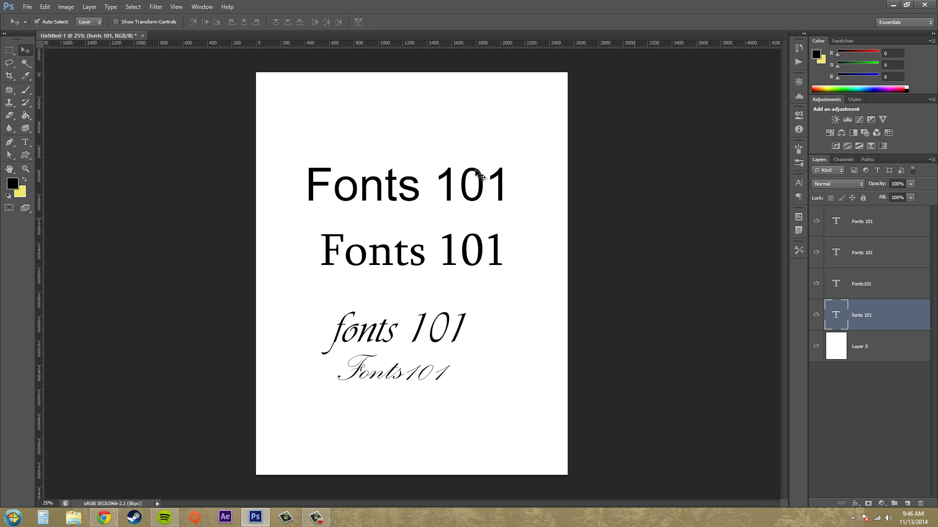
pyautogui.click(876, 293)
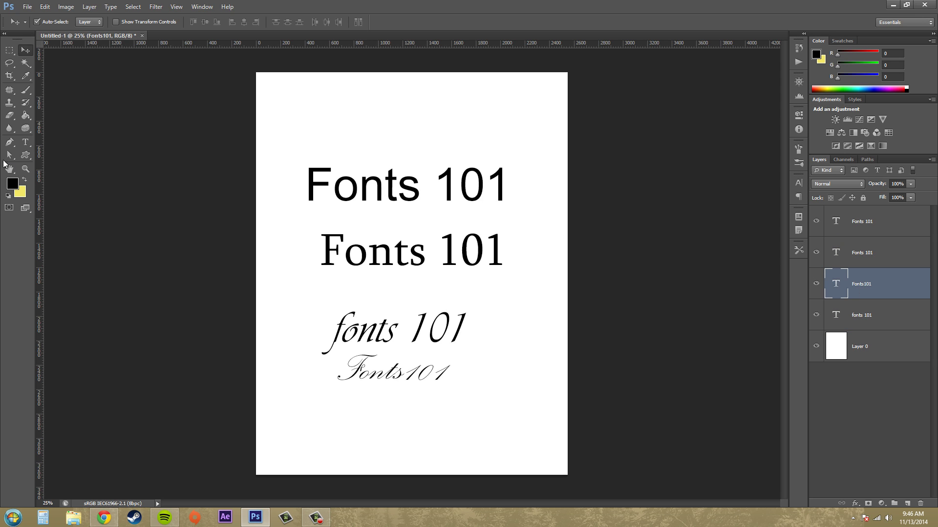
# - Open the top Arial 'Fonts 101' line for editing and choose Fixedsys as the font
pyautogui.click(26, 142)
pyautogui.click(362, 184)
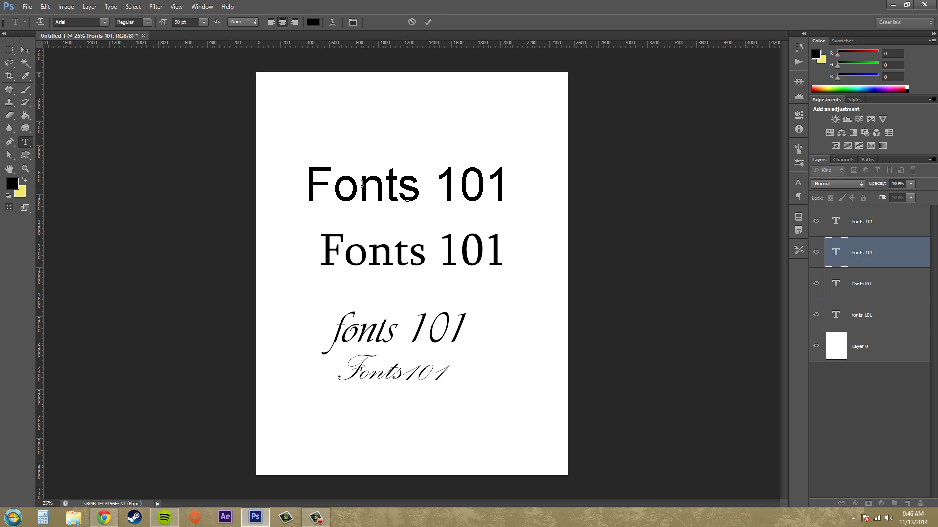
pyautogui.click(104, 22)
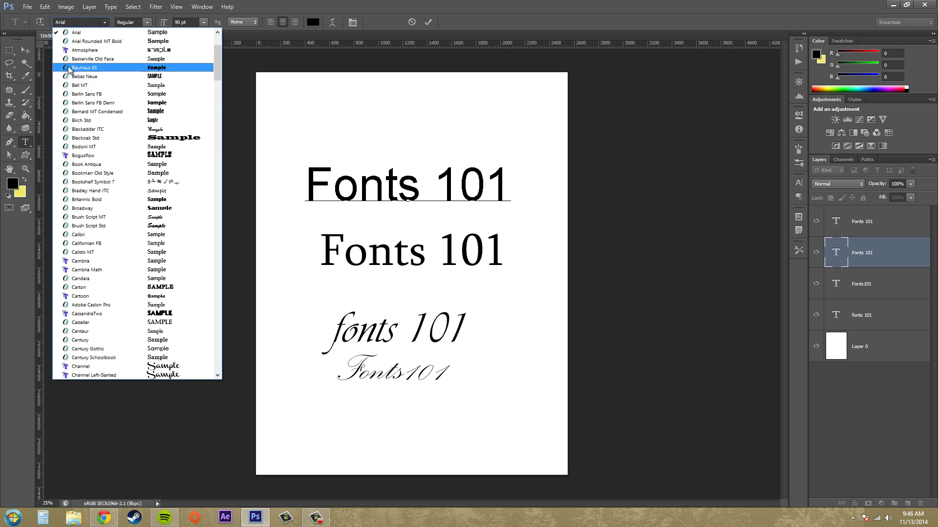
pyautogui.scroll(4, 69, 69)
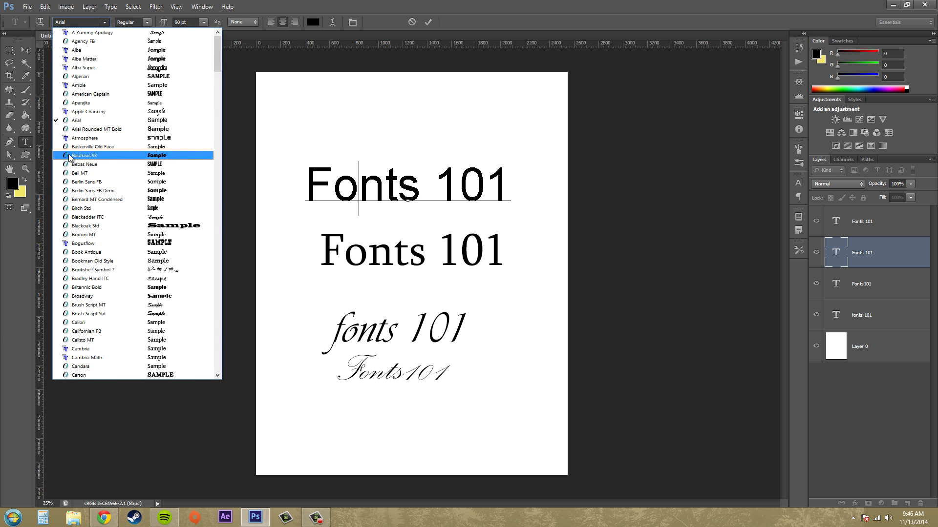
pyautogui.moveTo(218, 41); pyautogui.dragTo(215, 113)
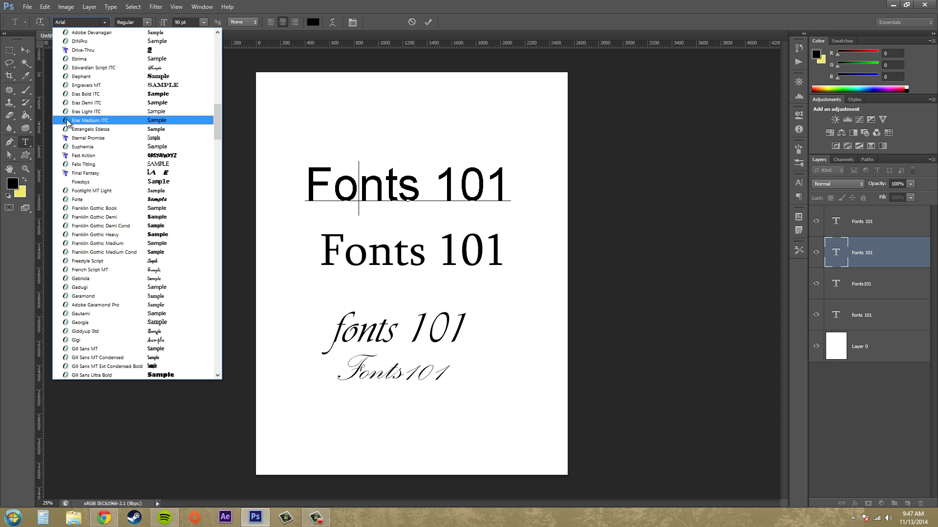
pyautogui.click(96, 183)
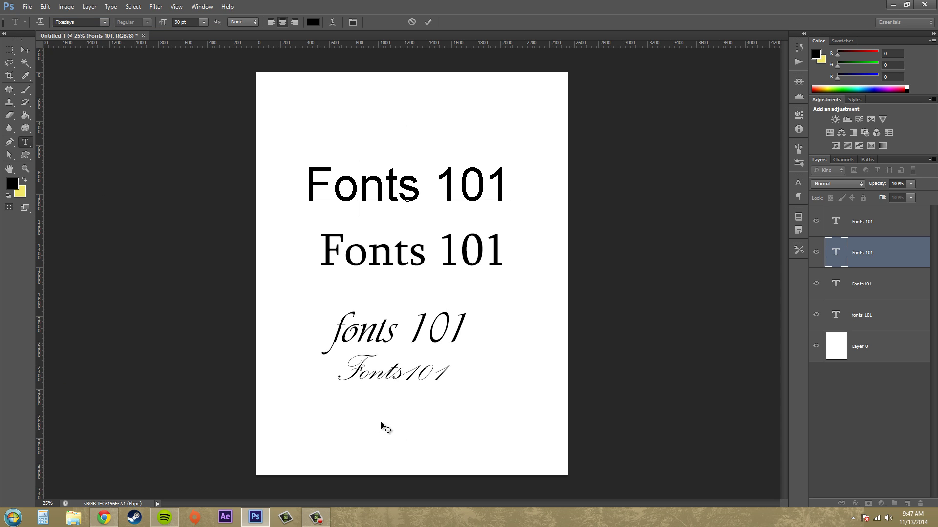
# - Apply Courier to the whole top 'Fonts 101' line and commit it
pyautogui.moveTo(302, 185); pyautogui.dragTo(536, 199)
pyautogui.click(103, 23)
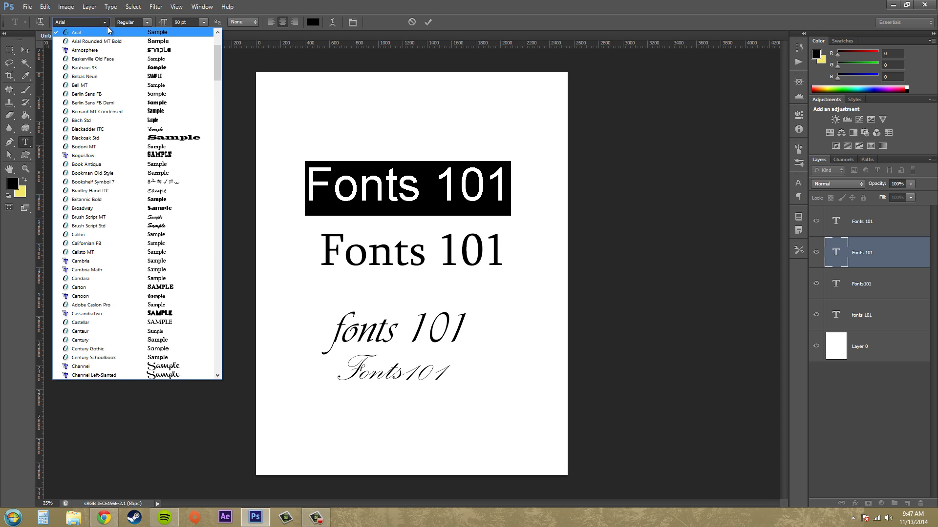
pyautogui.scroll(-3, 122, 53)
pyautogui.scroll(-9, 119, 69)
pyautogui.scroll(-2, 121, 165)
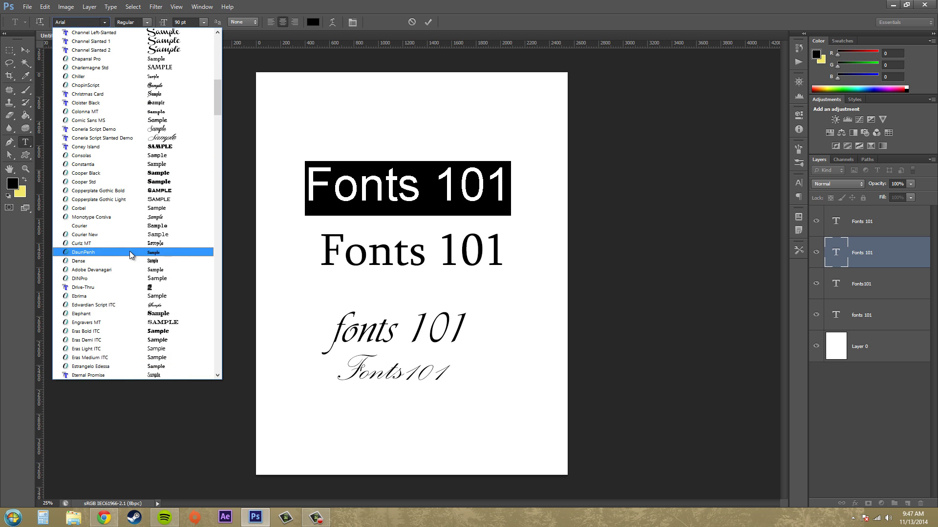
pyautogui.click(102, 226)
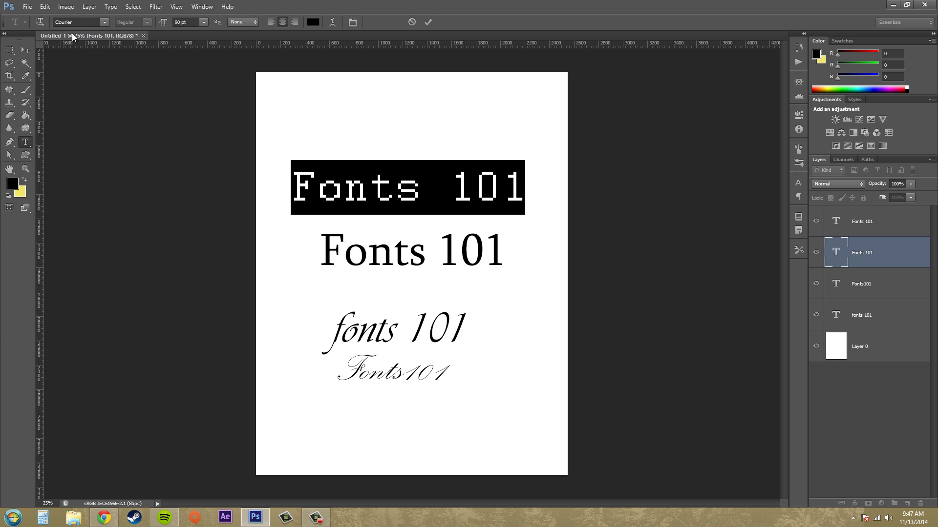
pyautogui.click(26, 50)
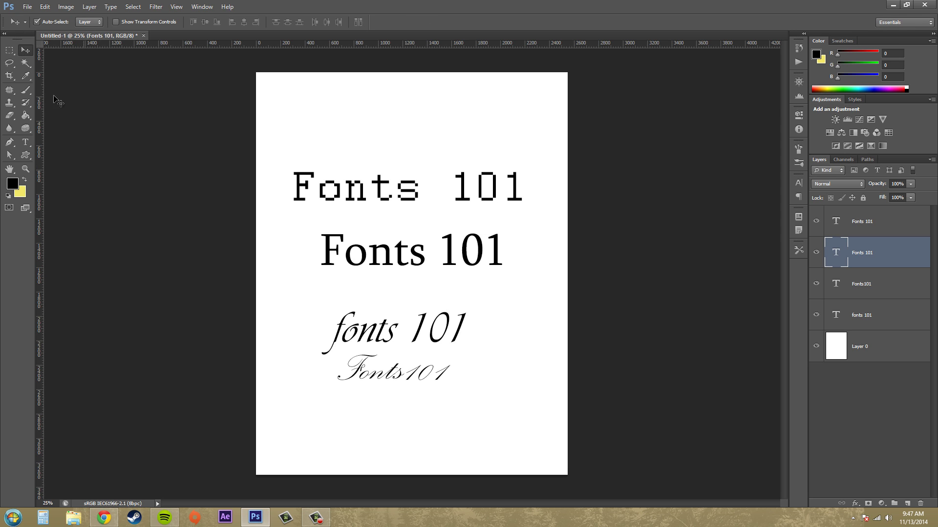
# - Reselect the top line, try Fixedsys, then settle on MS Sans Serif
pyautogui.click(25, 142)
pyautogui.moveTo(304, 180); pyautogui.dragTo(548, 195)
pyautogui.click(102, 25)
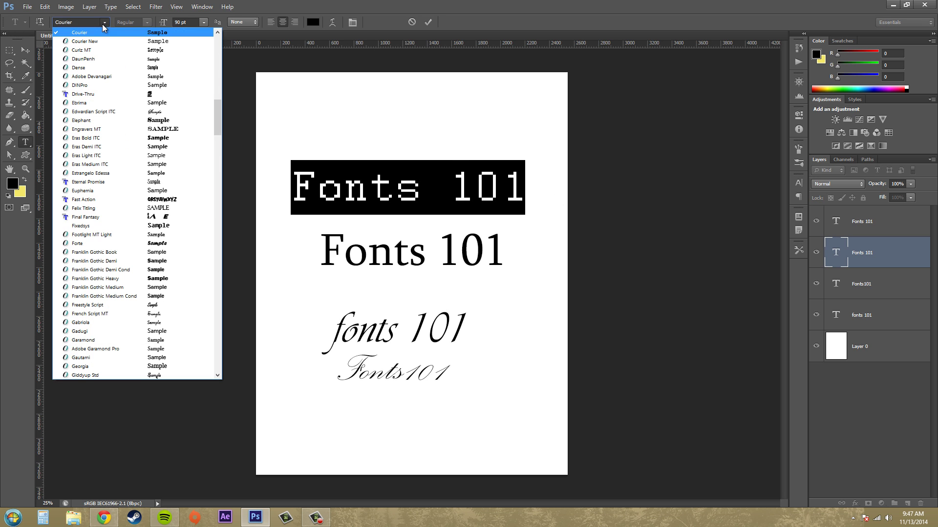
pyautogui.click(117, 228)
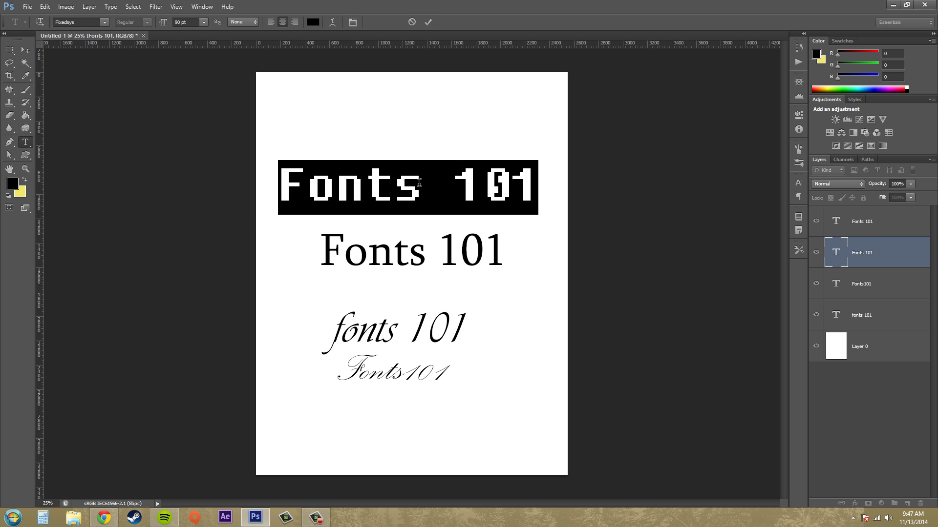
pyautogui.click(105, 22)
pyautogui.scroll(-10, 122, 285)
pyautogui.scroll(-12, 124, 284)
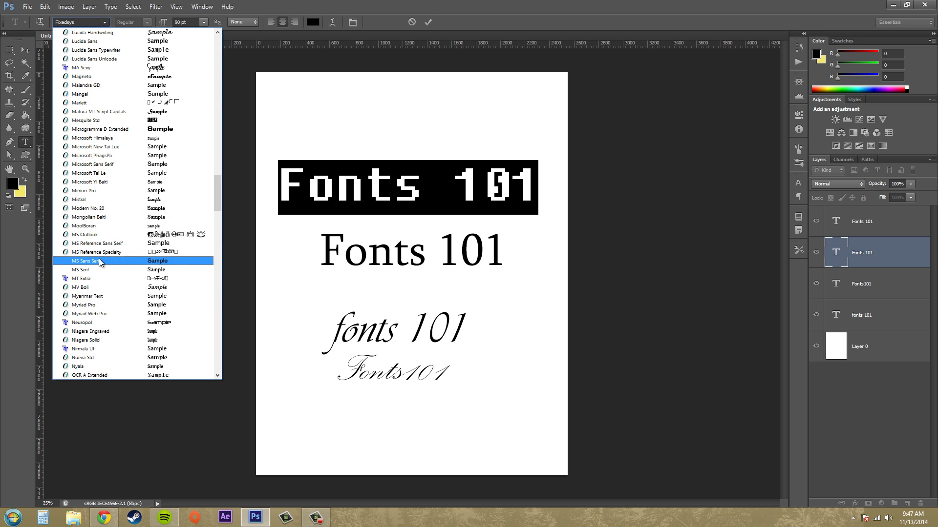
pyautogui.click(110, 262)
pyautogui.click(29, 51)
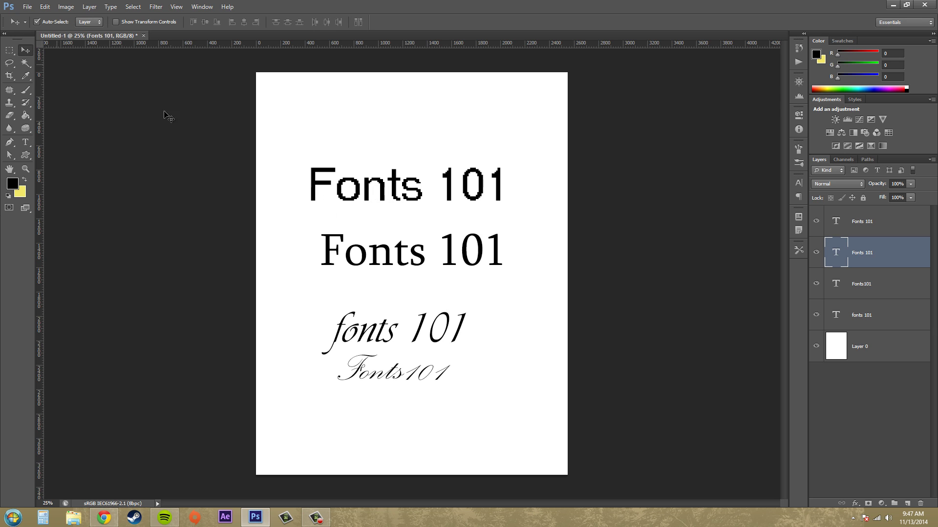